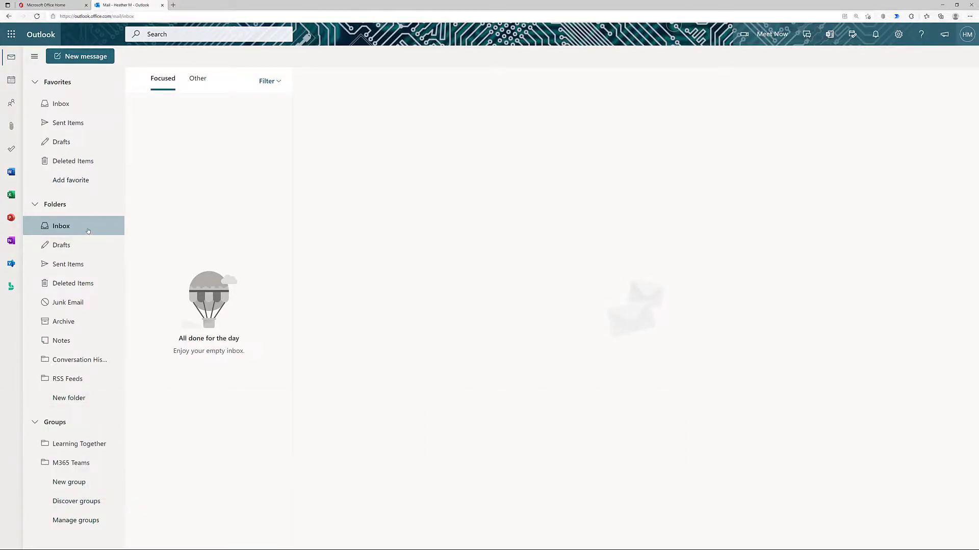
Add the colleague to the Inbox folder's permissions with the Editor permission level.
right_click(107, 249)
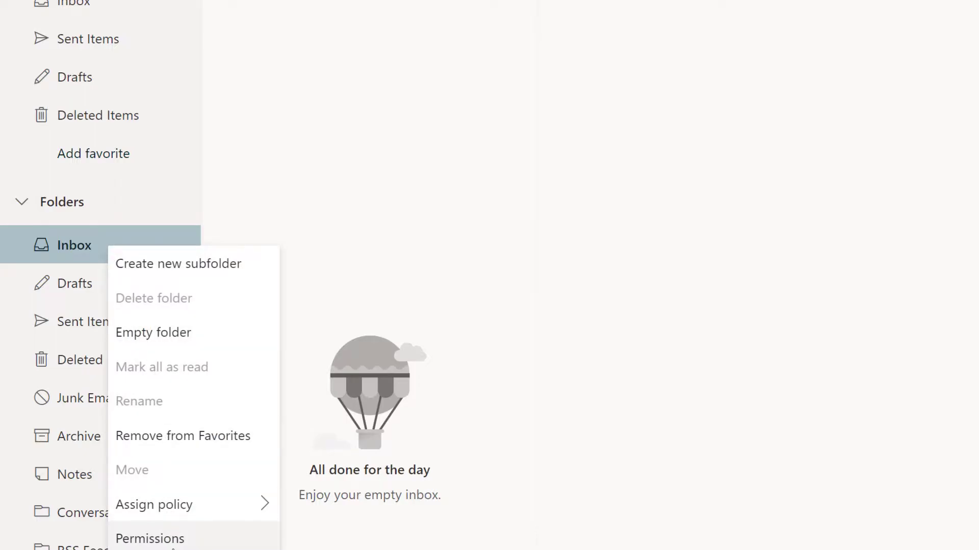
click(153, 539)
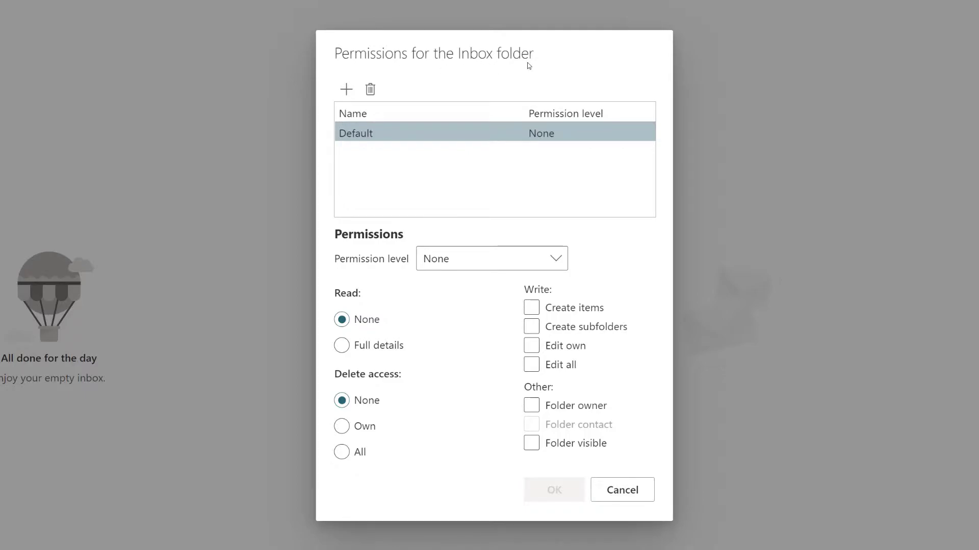
click(346, 91)
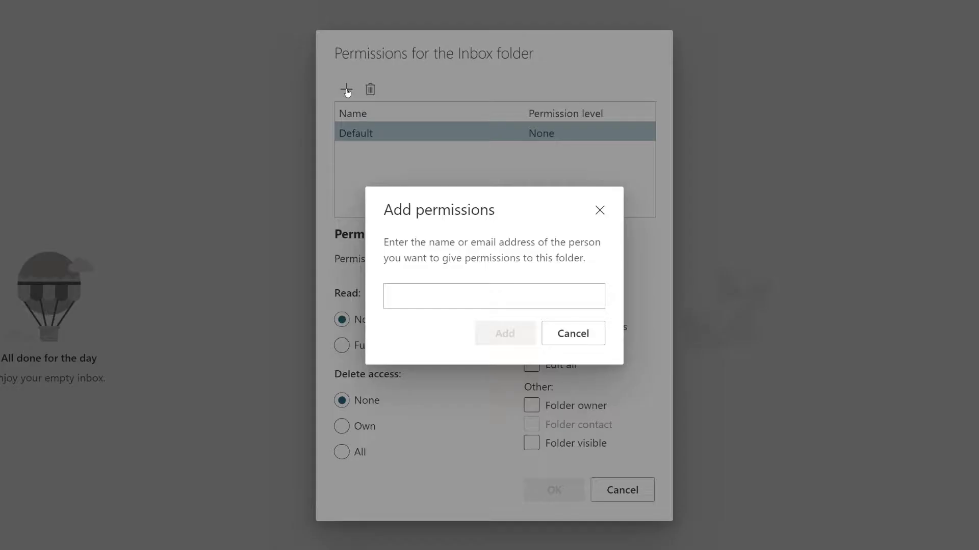
click(393, 297)
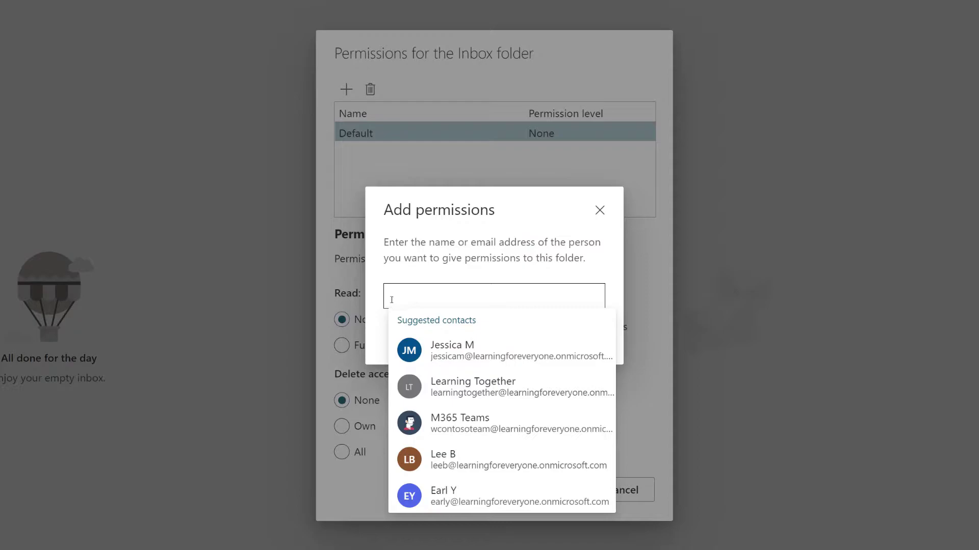
click(461, 359)
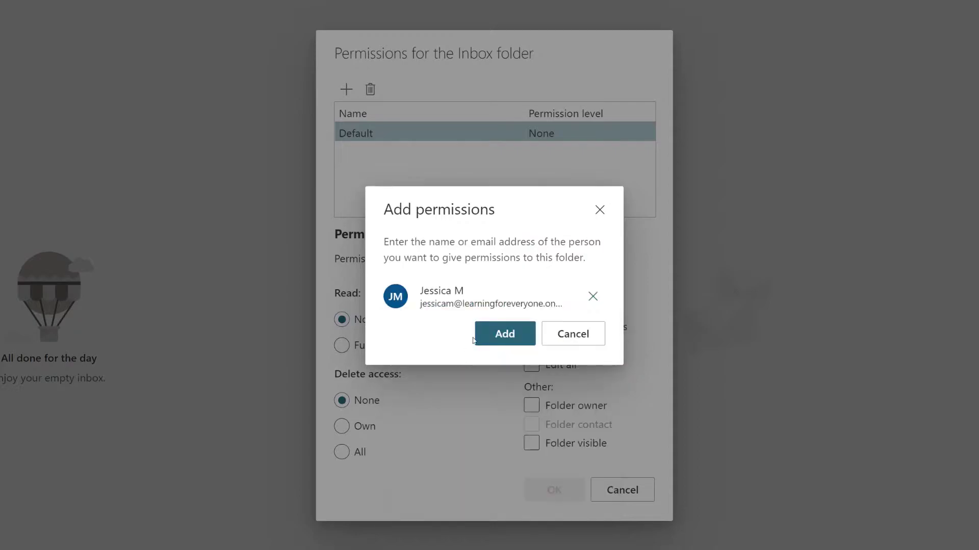
click(488, 341)
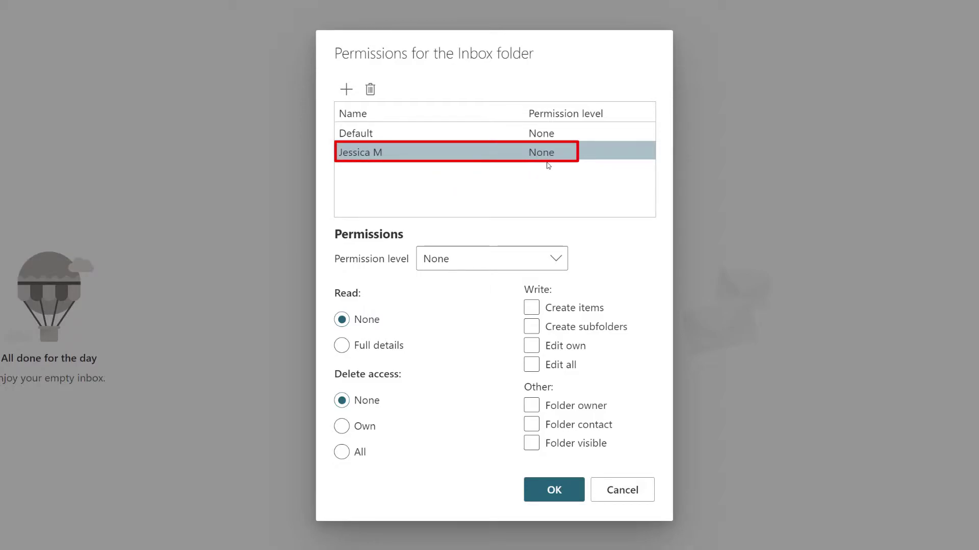
click(559, 268)
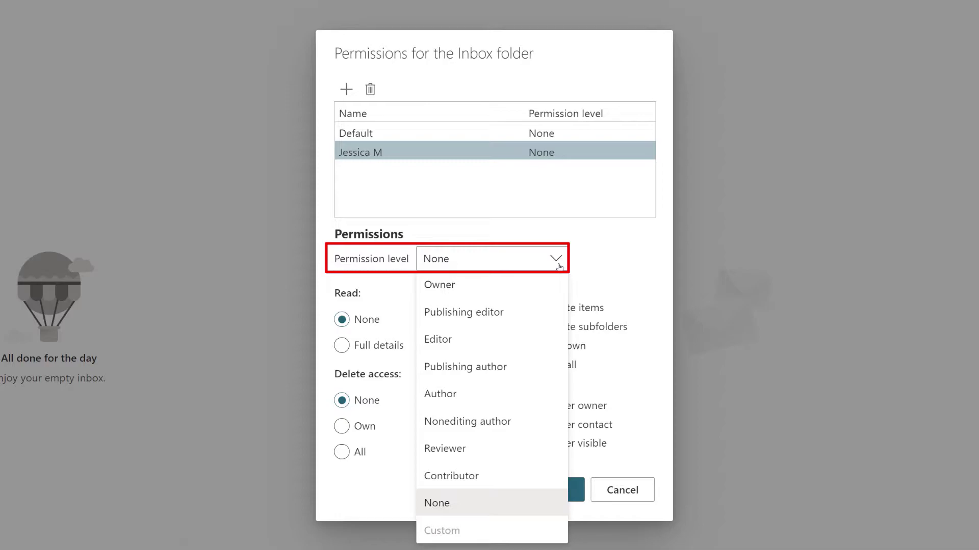
click(525, 339)
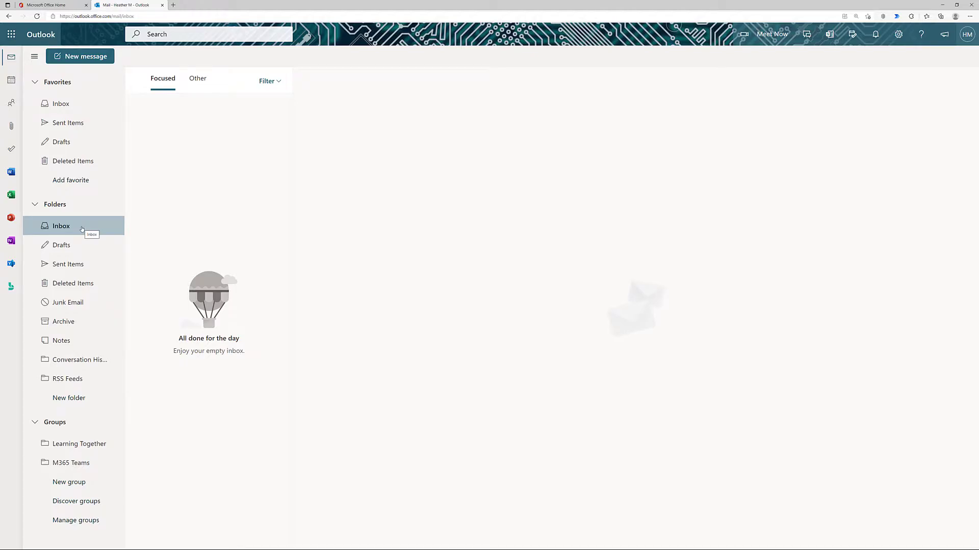
Add the colleague to the top-level Folders permissions at Reviewer level and save.
right_click(53, 205)
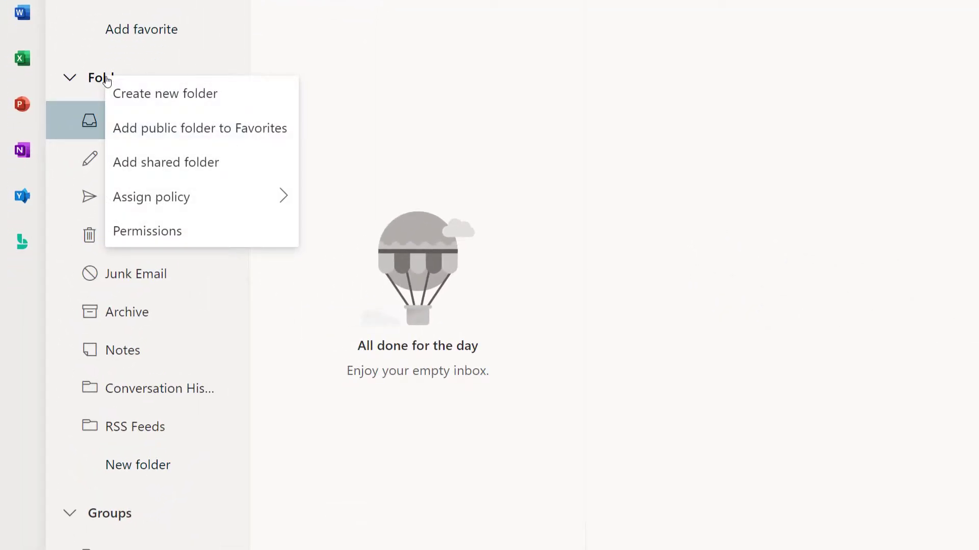
click(174, 232)
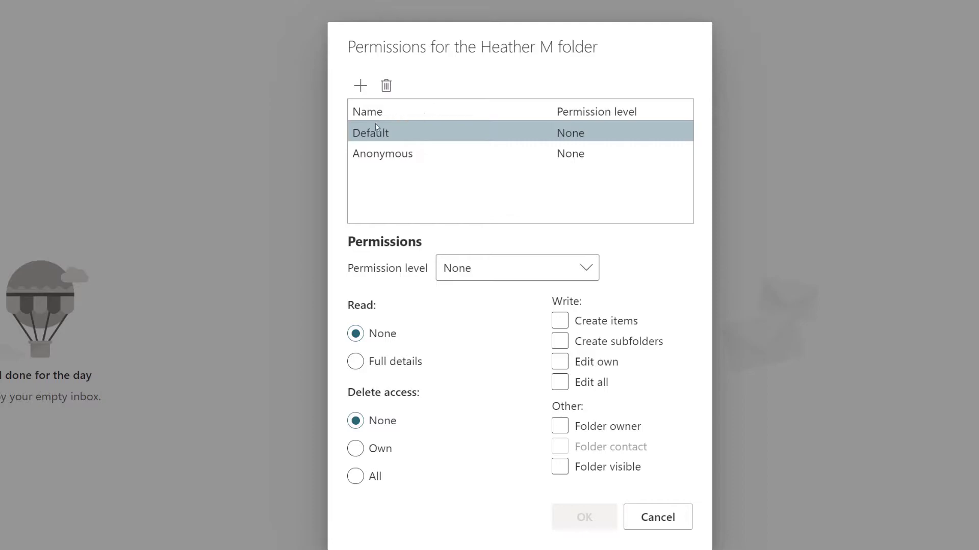
click(360, 87)
click(439, 312)
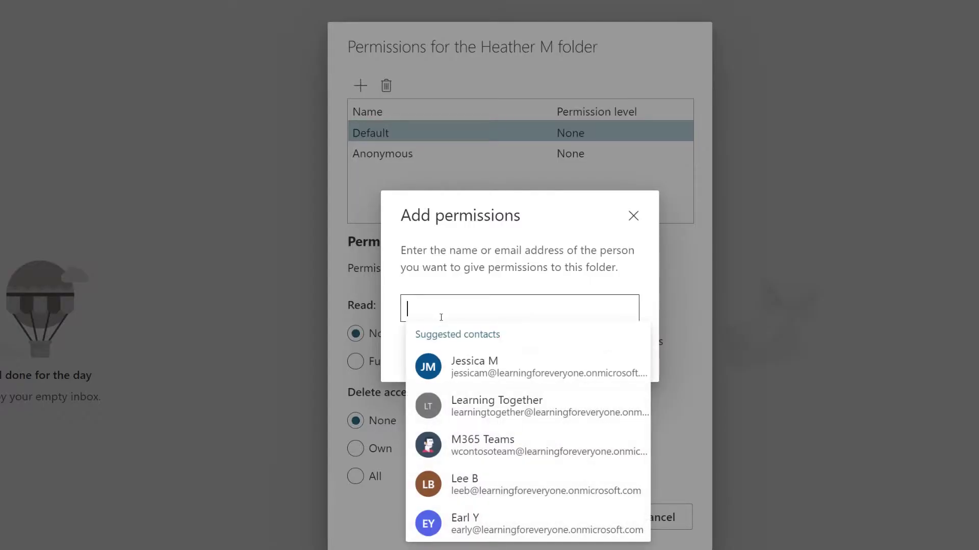
click(470, 371)
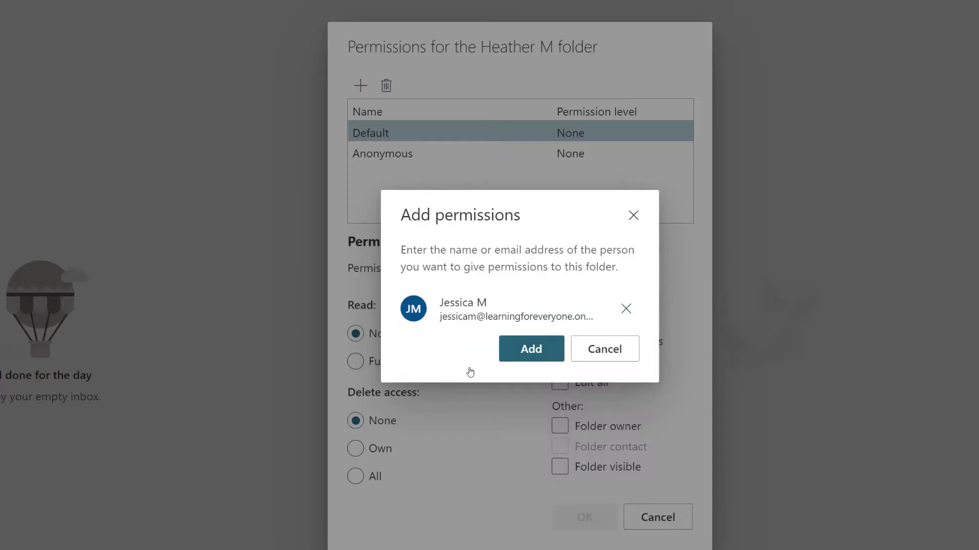
click(531, 350)
click(587, 272)
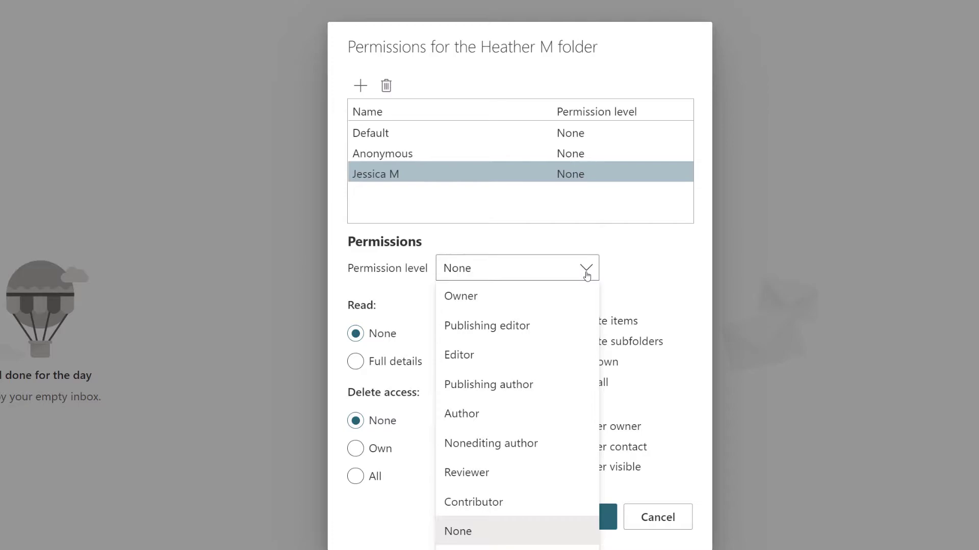
click(473, 480)
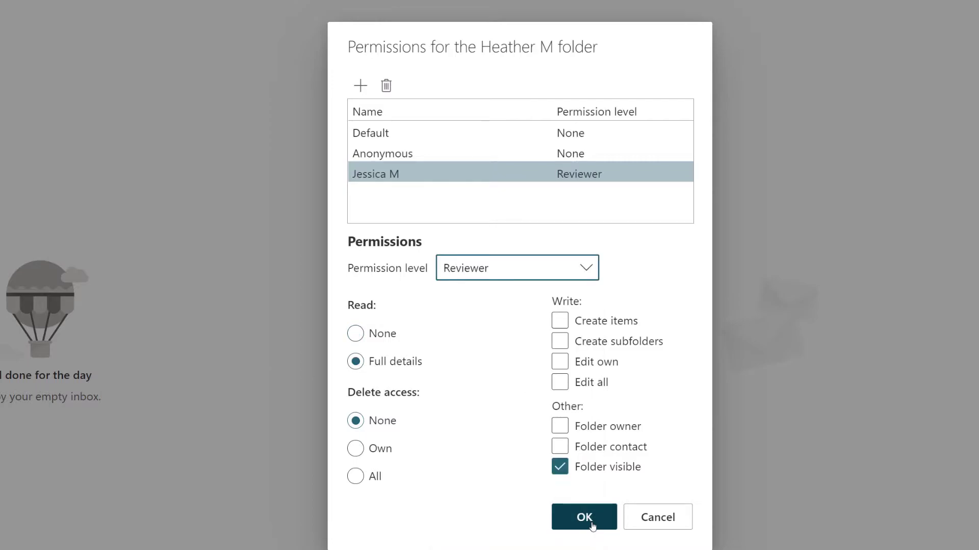
click(592, 526)
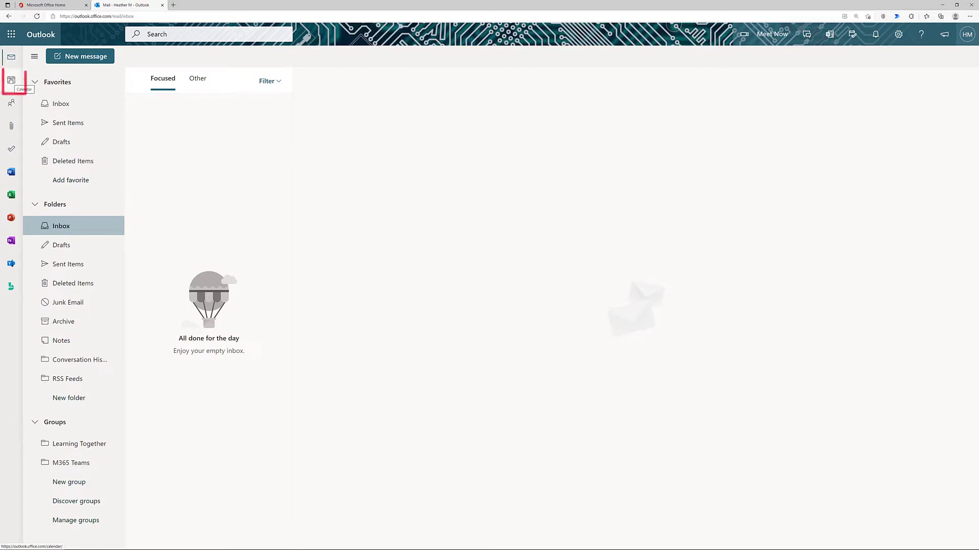
In Calendar, share the calendar with the colleague and show their access level options.
click(10, 81)
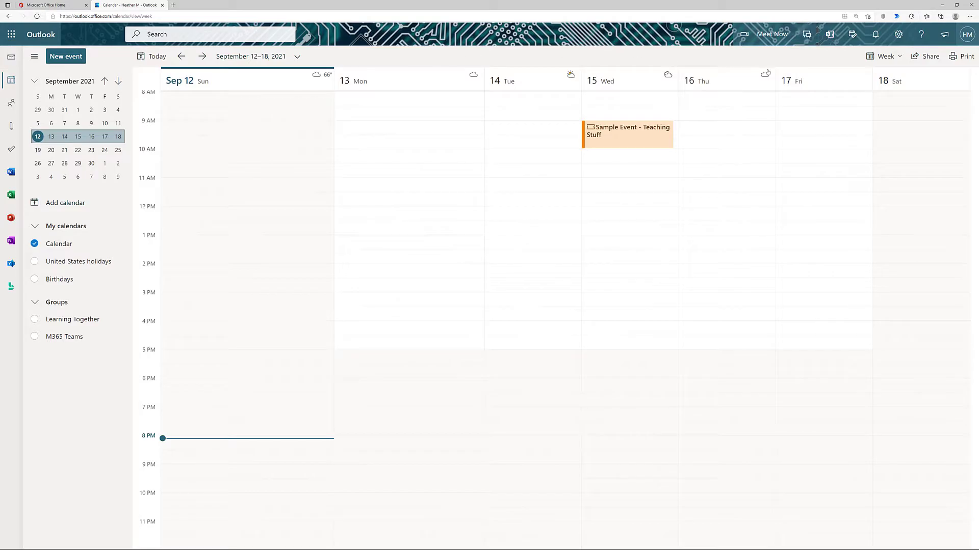
click(925, 56)
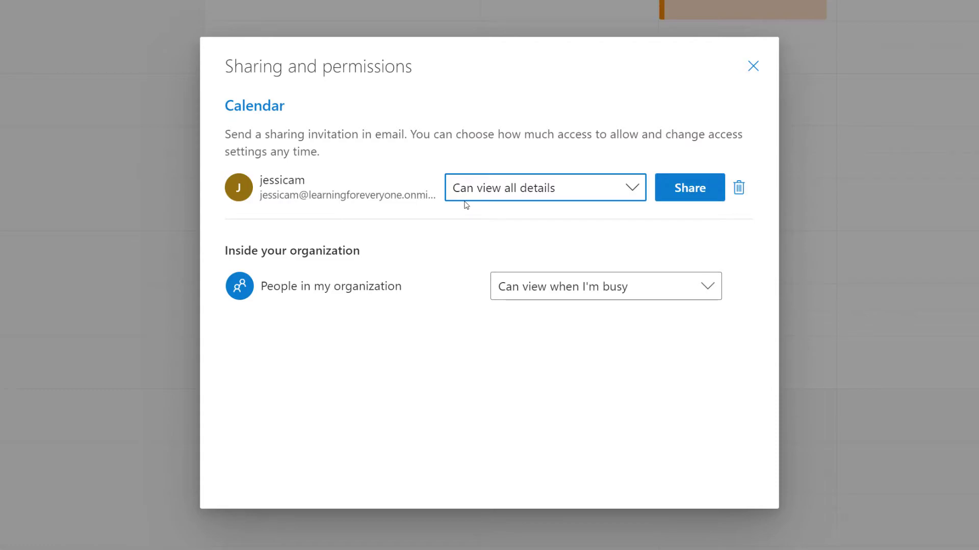
click(631, 197)
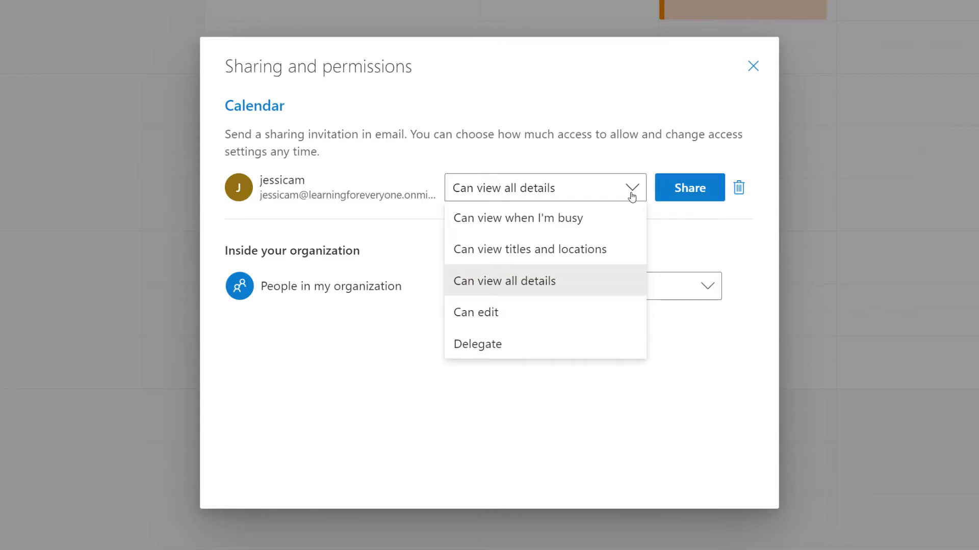
Set the colleague's calendar access to Delegate and share the calendar.
click(486, 351)
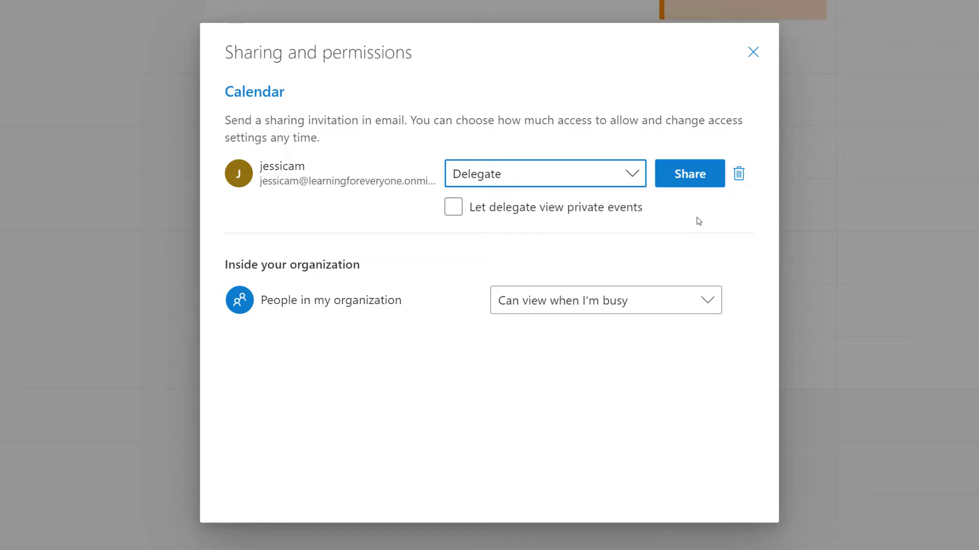
click(685, 175)
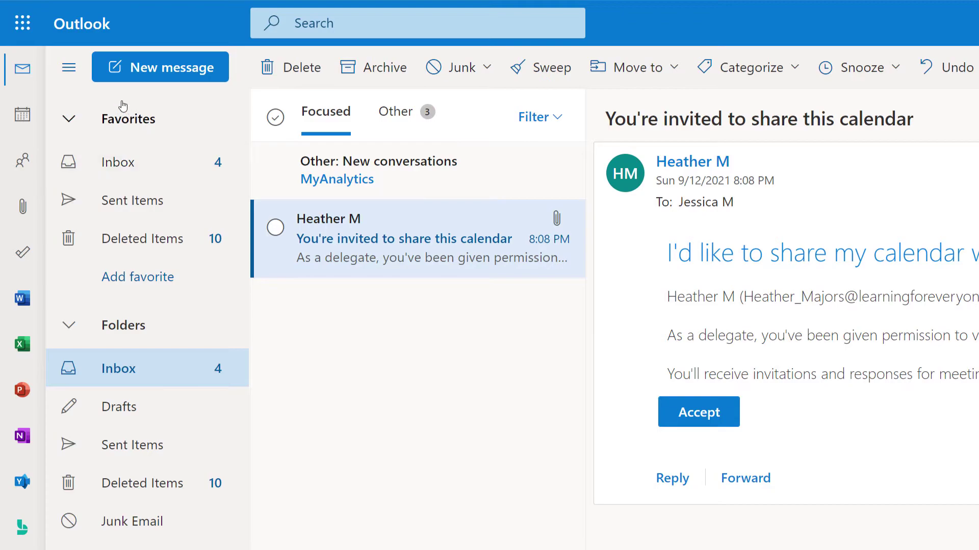
Start a new message and set its From address to the mailbox owner's address.
click(155, 73)
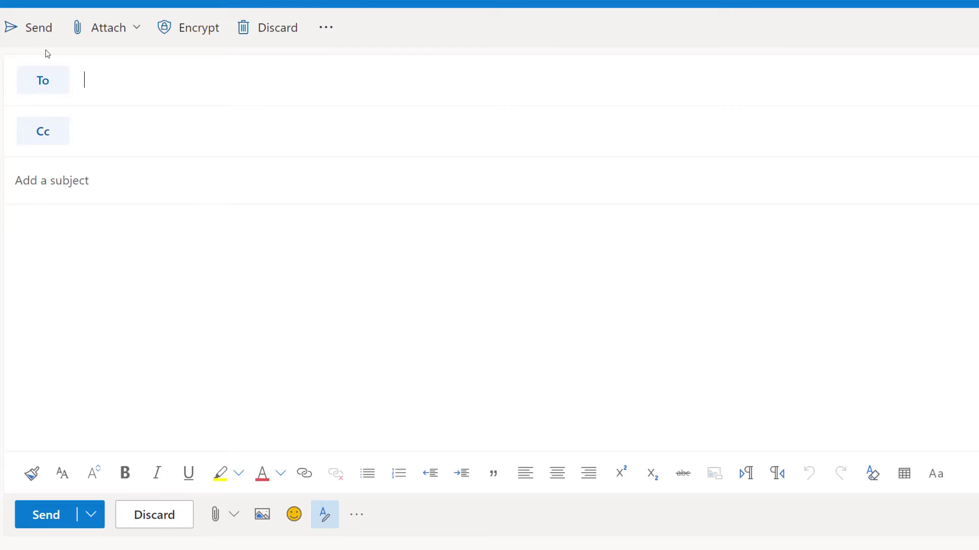
click(329, 35)
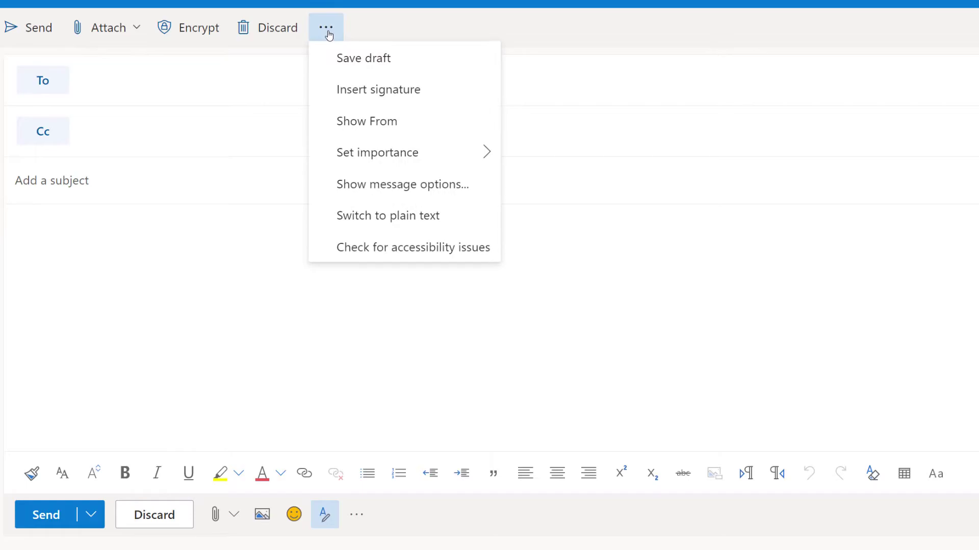
click(354, 121)
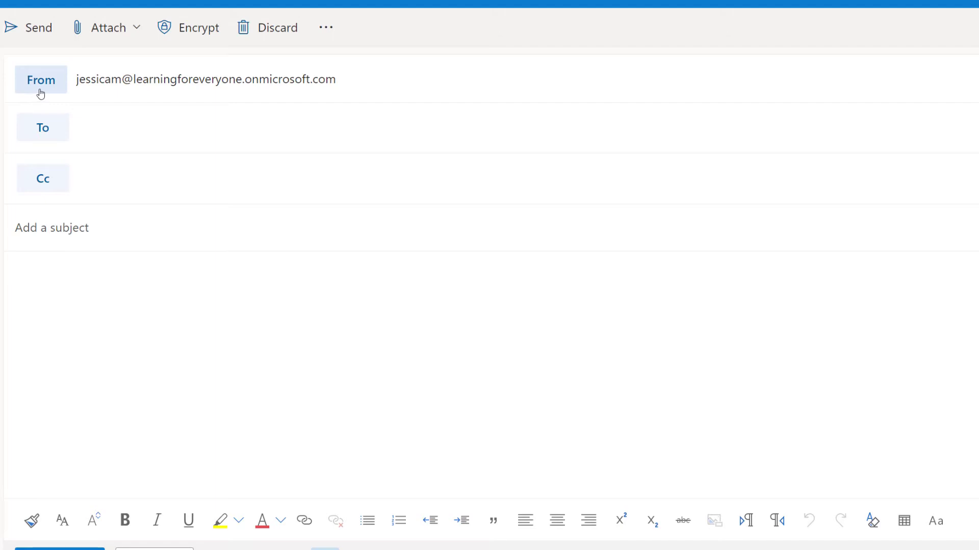
click(41, 89)
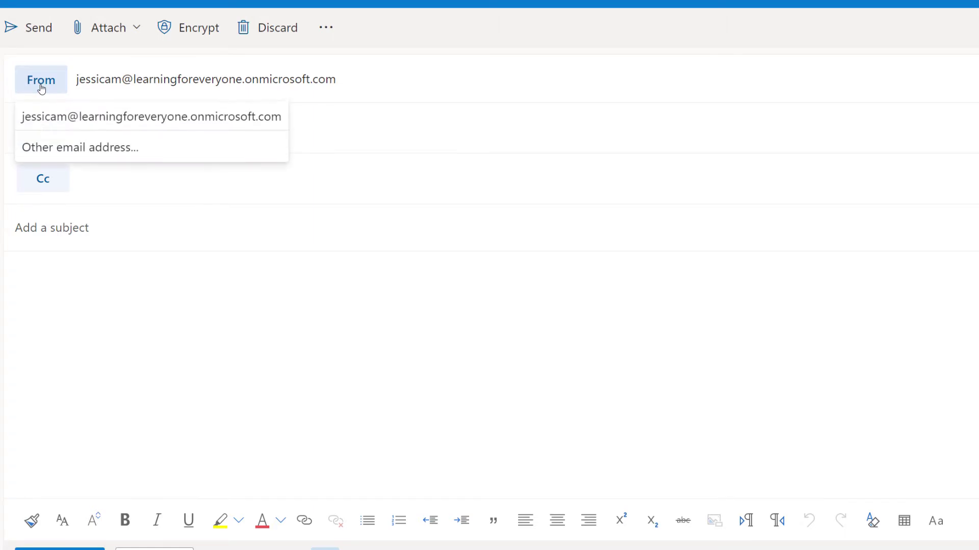
click(42, 154)
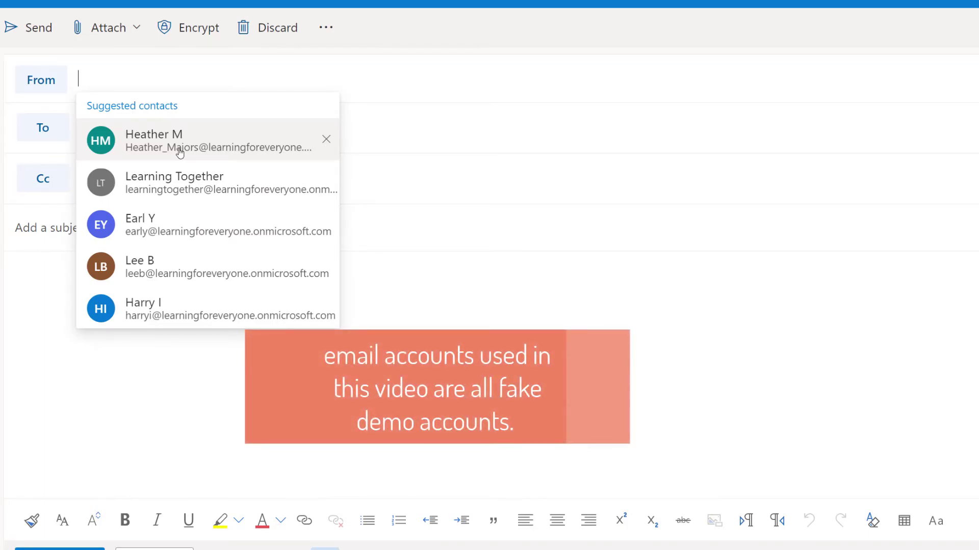
click(180, 152)
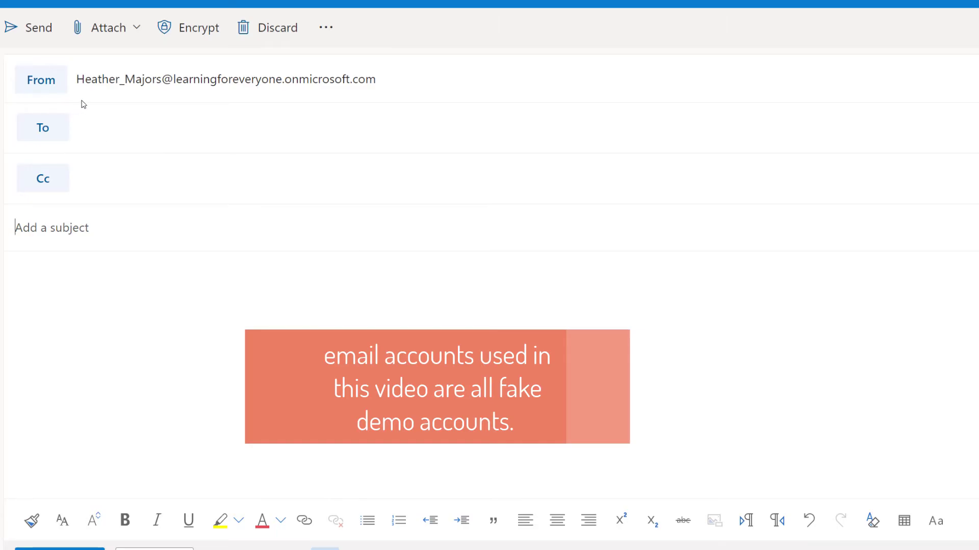
Address it to the delegate with subject 'This is a test', body 'for delegation', and send.
click(100, 133)
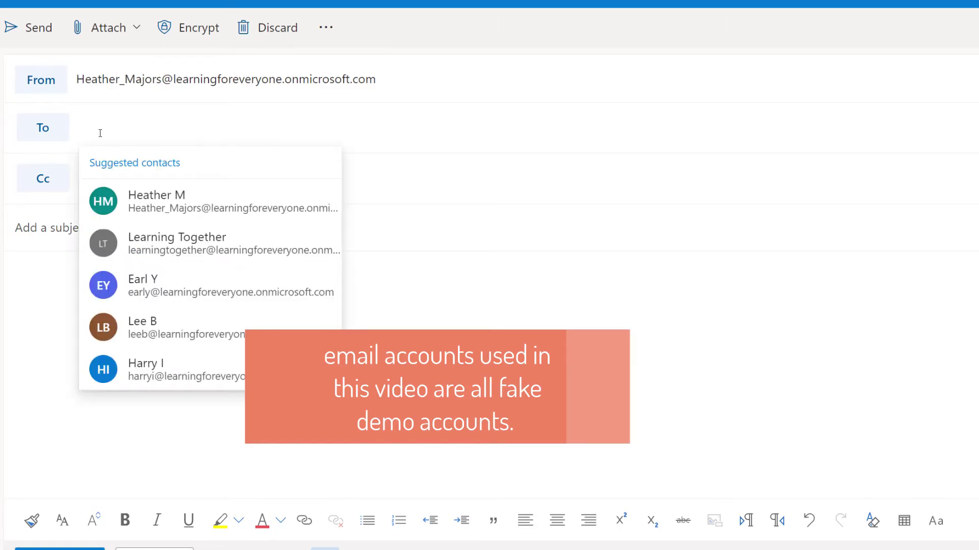
text(je)
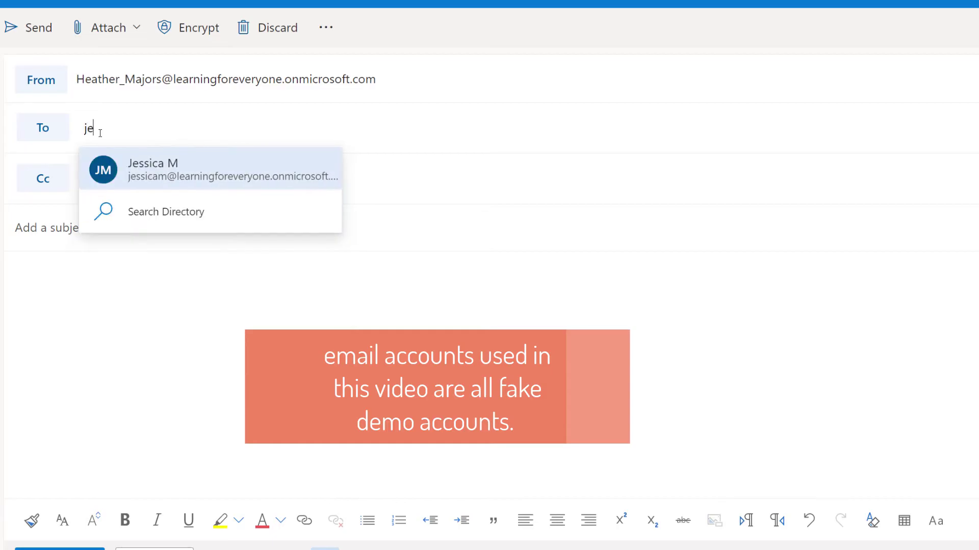
click(145, 187)
click(101, 234)
text(This is a test)
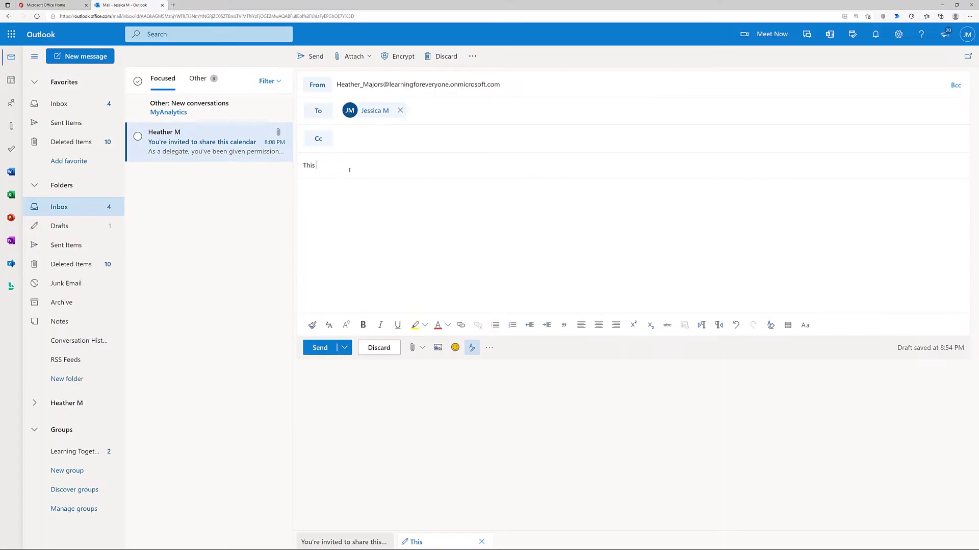
key(Tab)
text(for delegation)
click(317, 350)
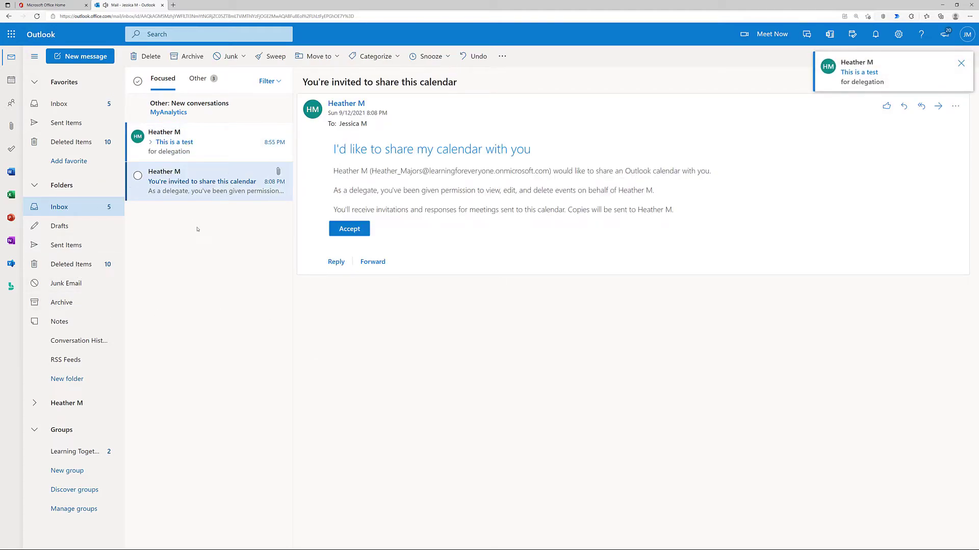
Open the received 'This is a test' message in the reading pane.
click(164, 136)
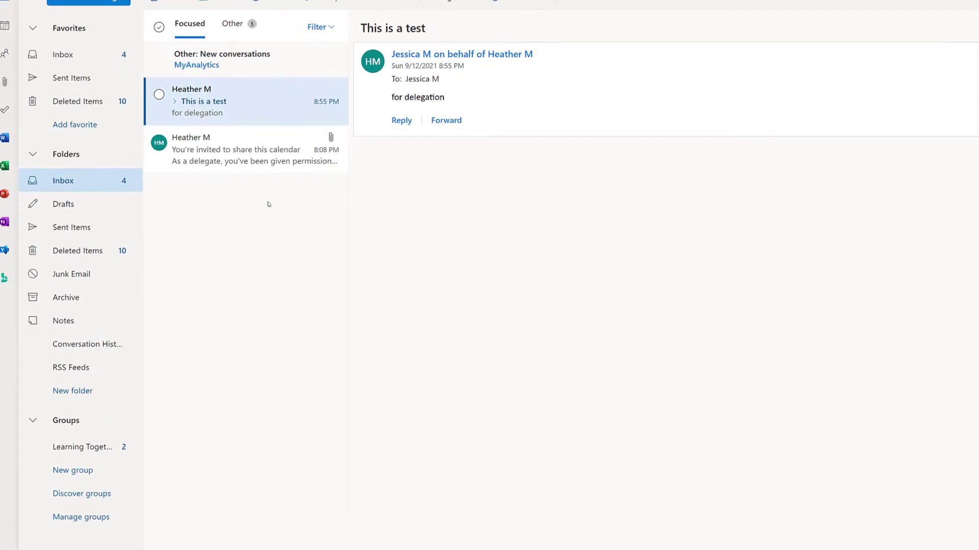
Add the mailbox owner's shared folders to the folder list.
right_click(73, 49)
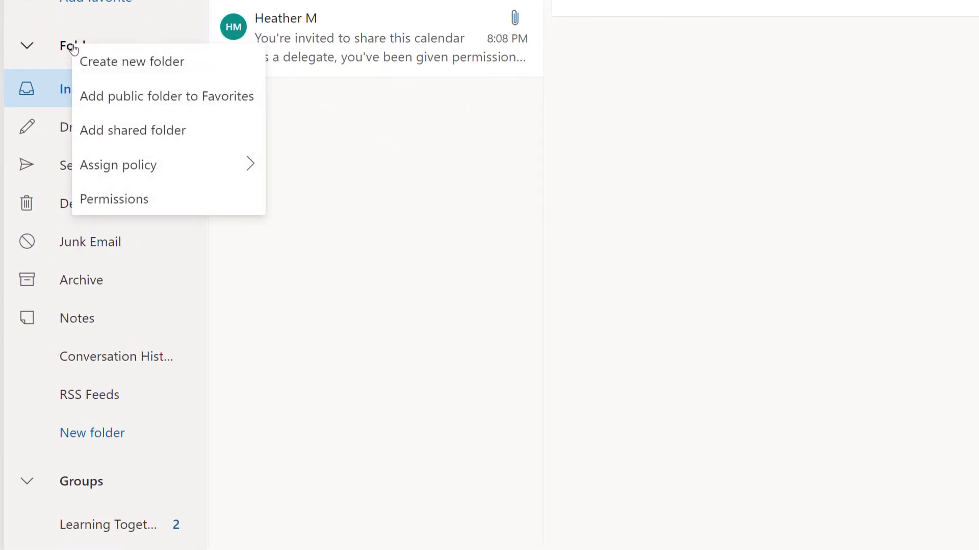
click(135, 136)
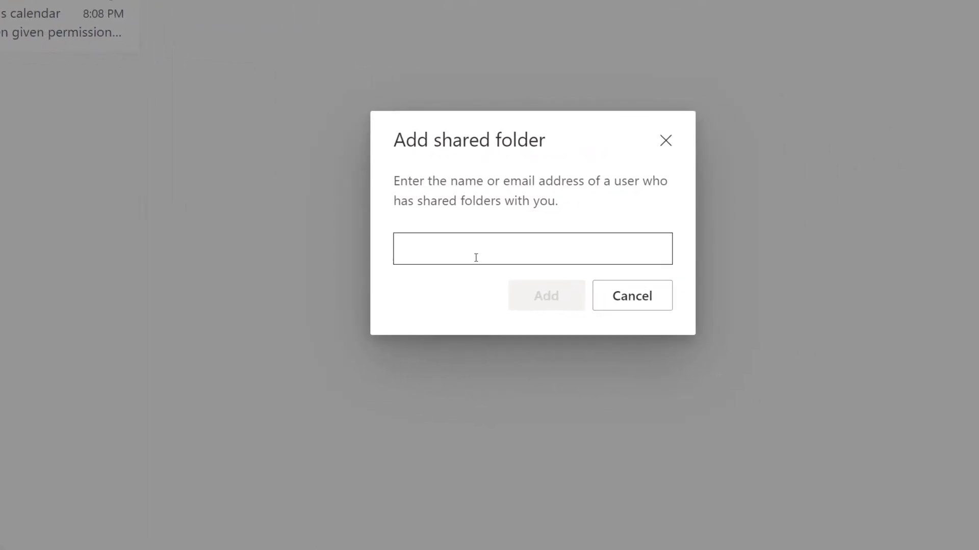
click(474, 252)
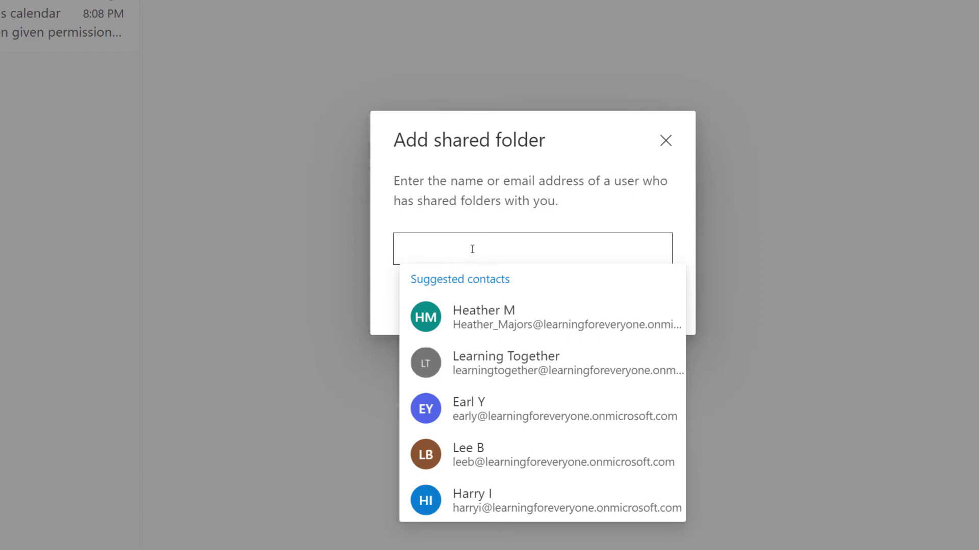
click(497, 321)
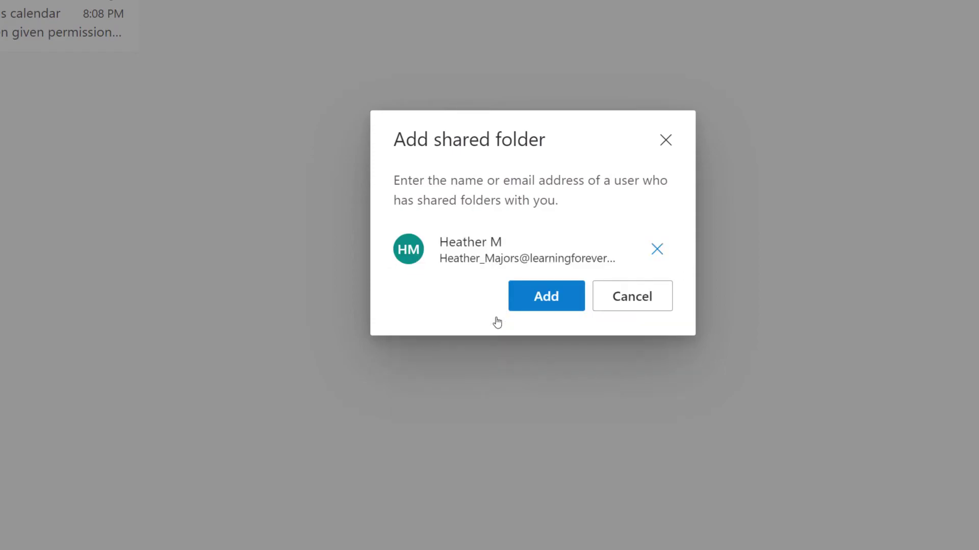
click(543, 307)
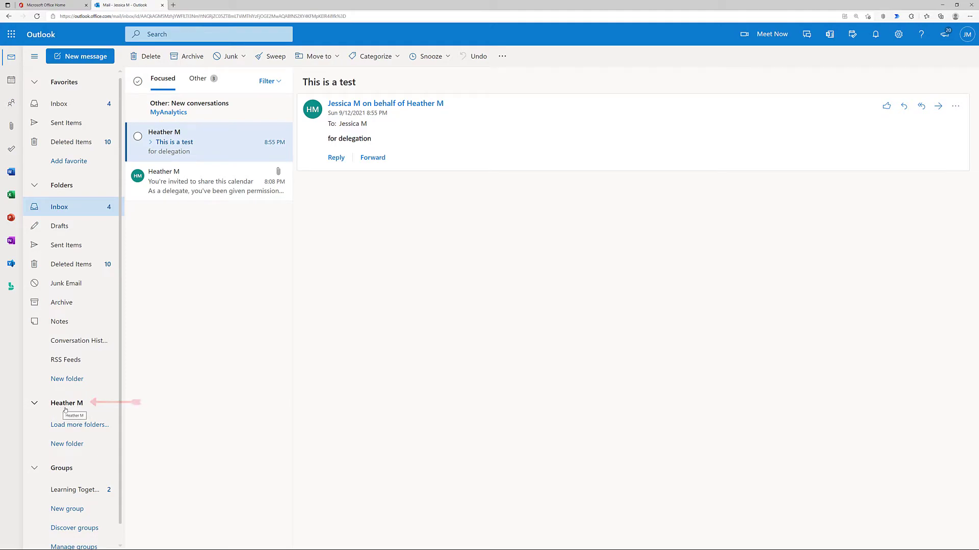
Open the mailbox owner's Inbox from the shared folders.
scroll(72, 408, down, 1)
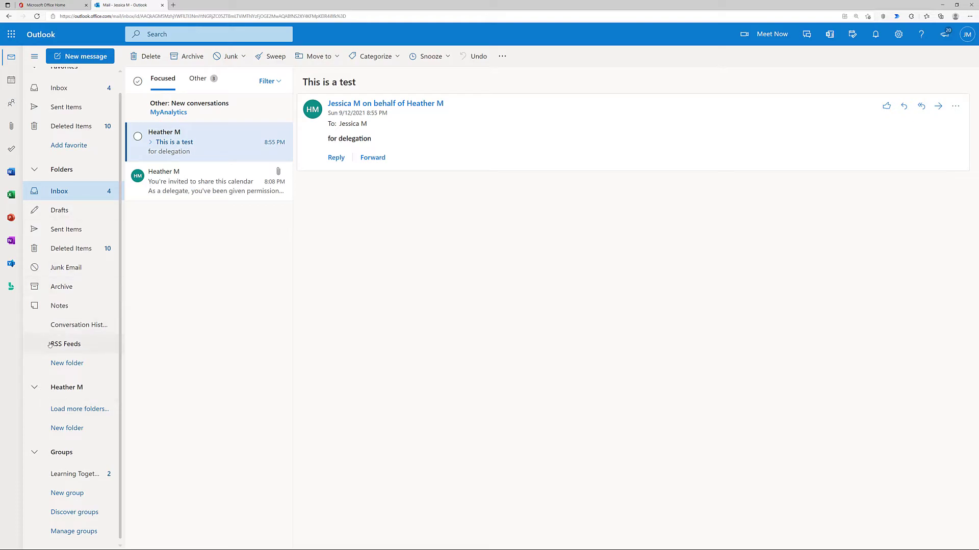
scroll(50, 345, up, 1)
scroll(51, 351, down, 1)
click(56, 411)
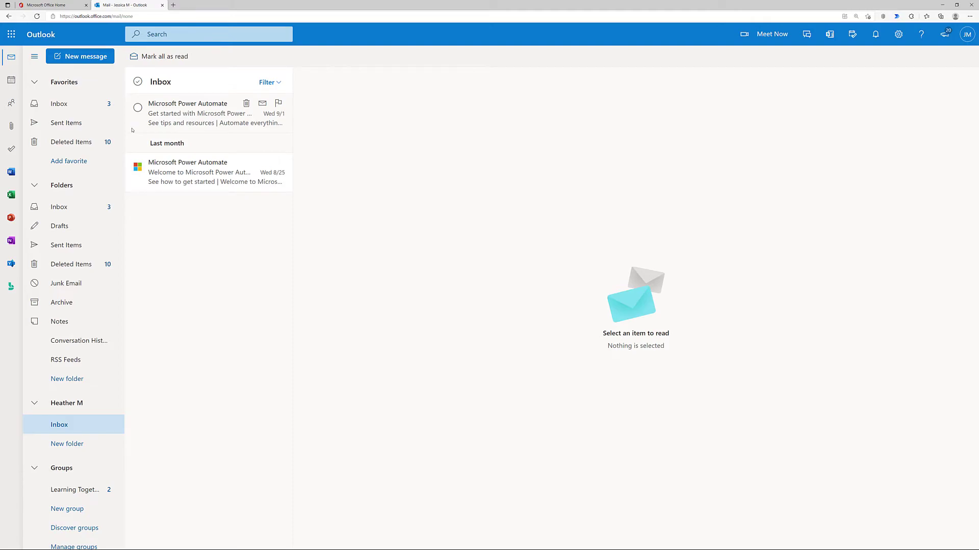
In Calendar, add the mailbox owner's calendar from the directory under People's calendars.
key(ctrl+shift+2)
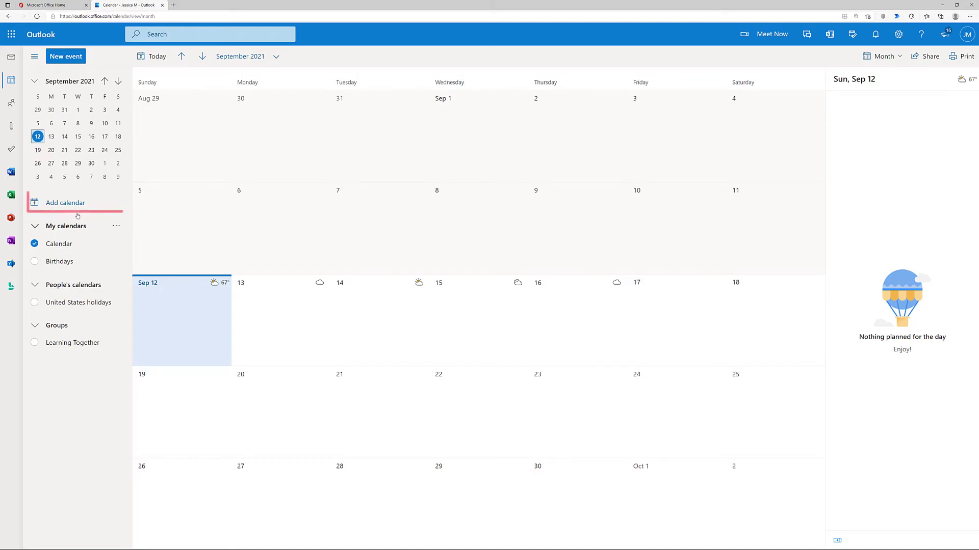
click(57, 206)
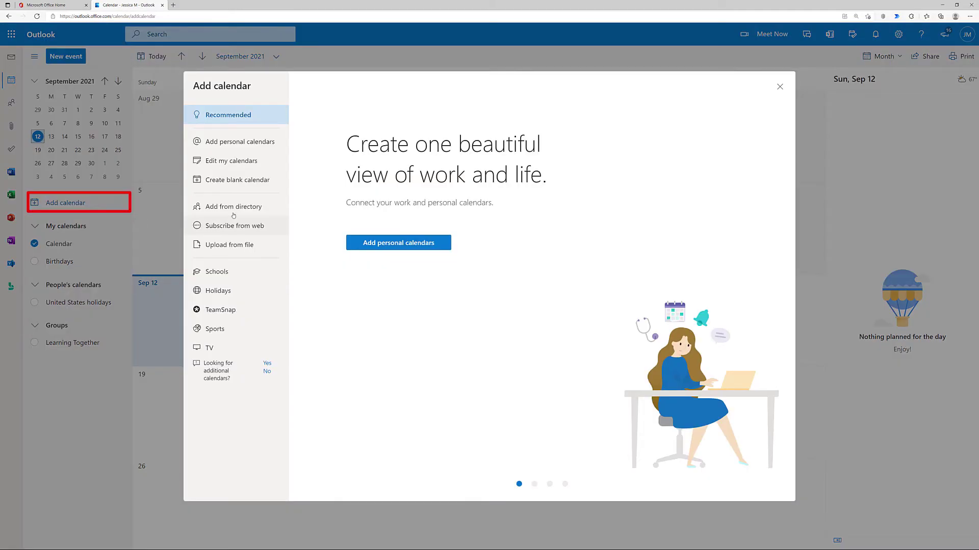
click(234, 213)
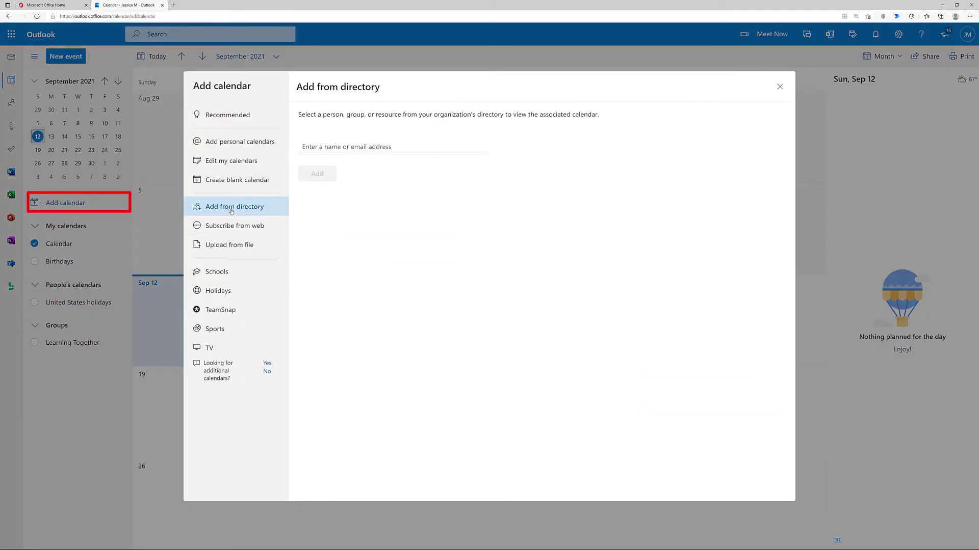
click(324, 148)
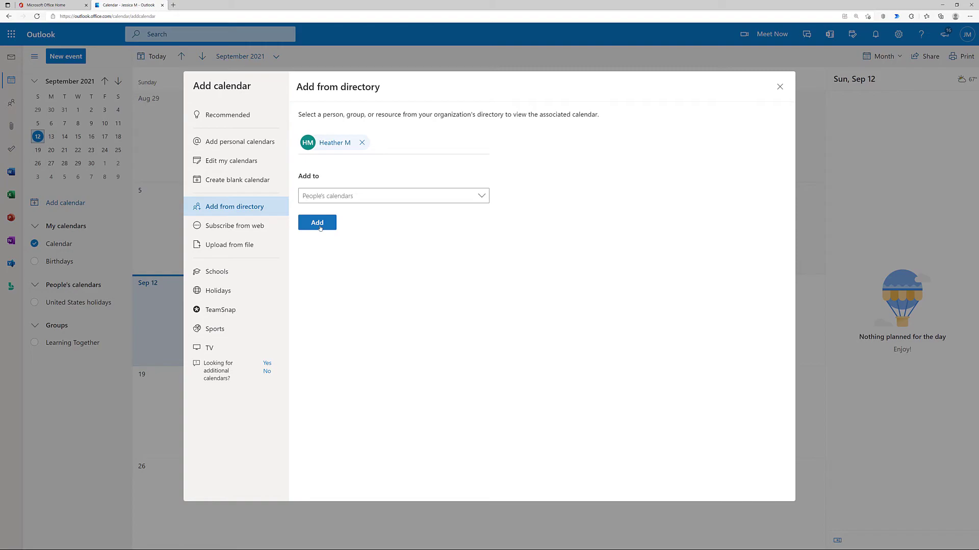
click(318, 223)
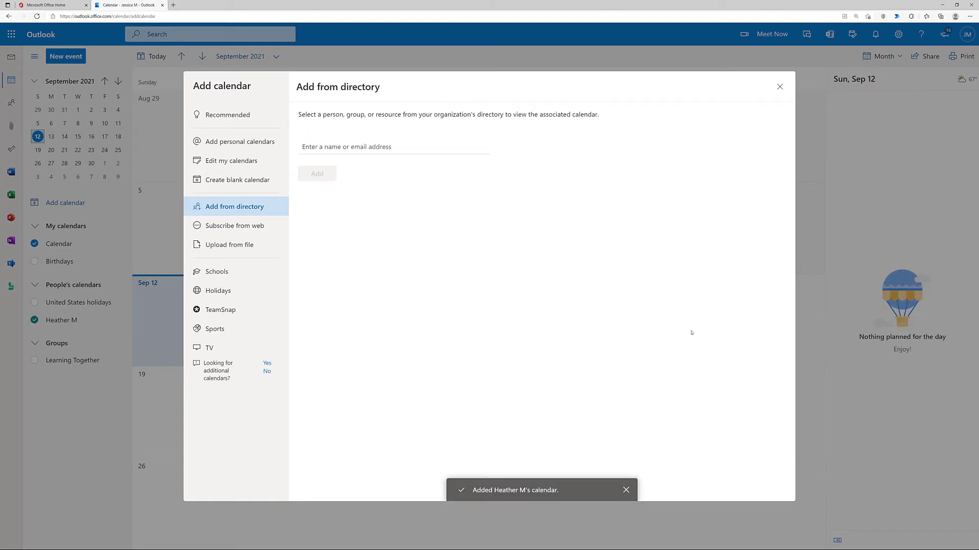
click(780, 87)
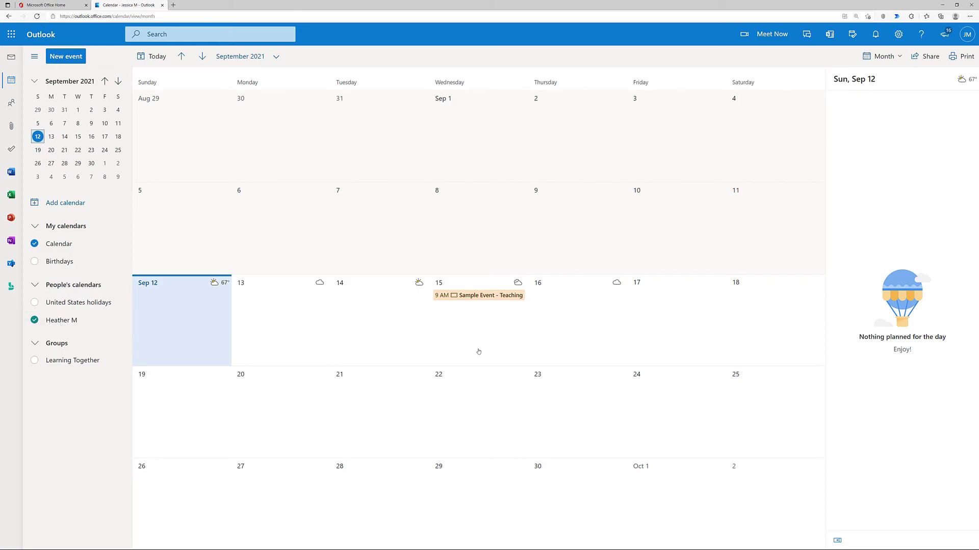
Create a new Sep 14 event in the owner's calendar titled 'This is a test'.
click(361, 317)
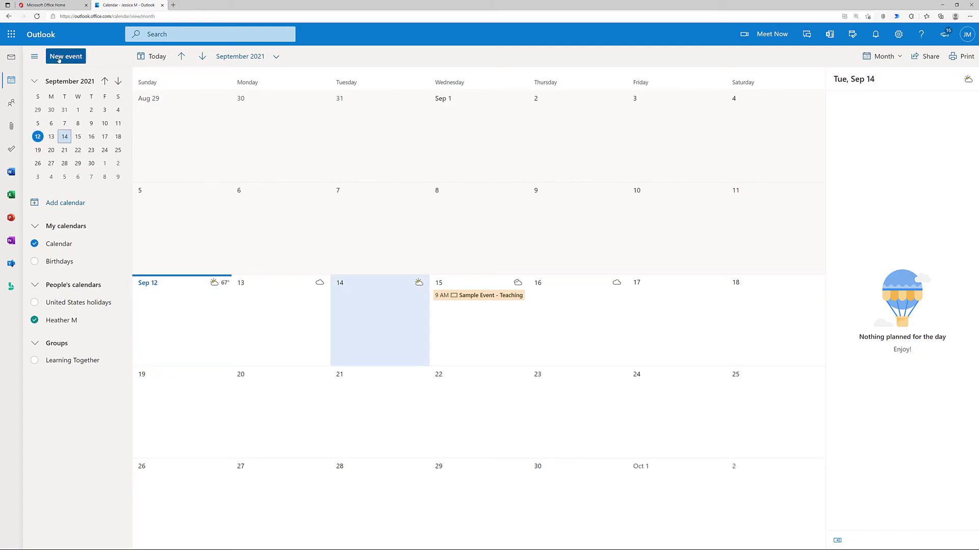
click(58, 59)
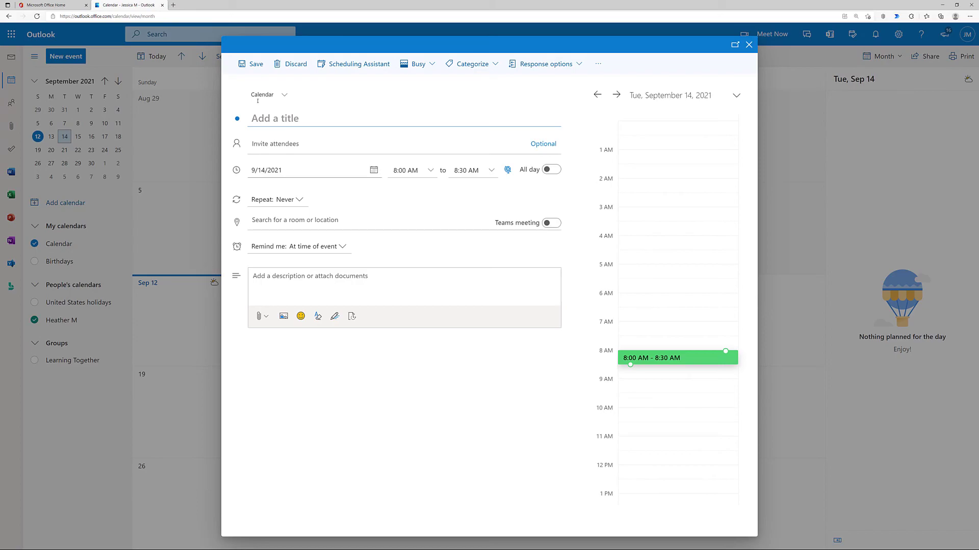
click(261, 96)
click(294, 132)
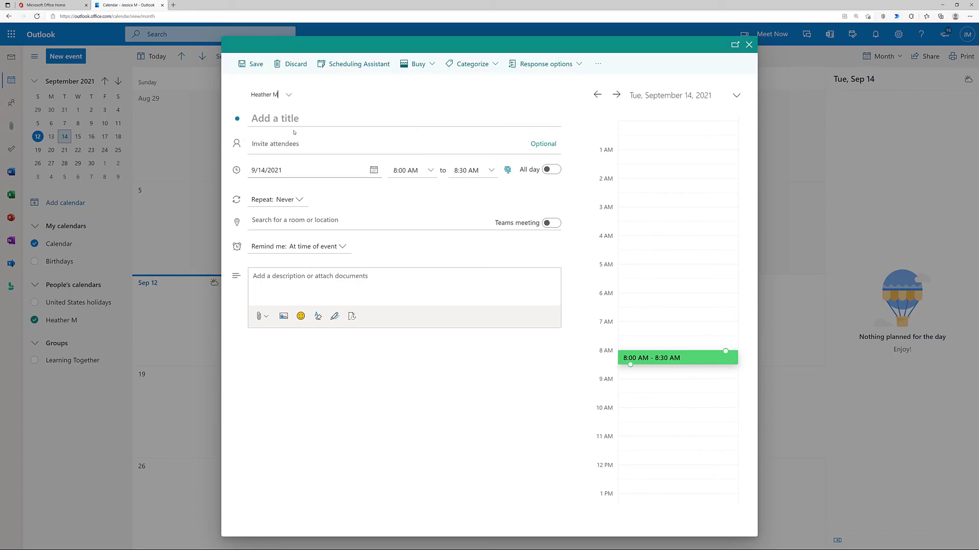
click(285, 118)
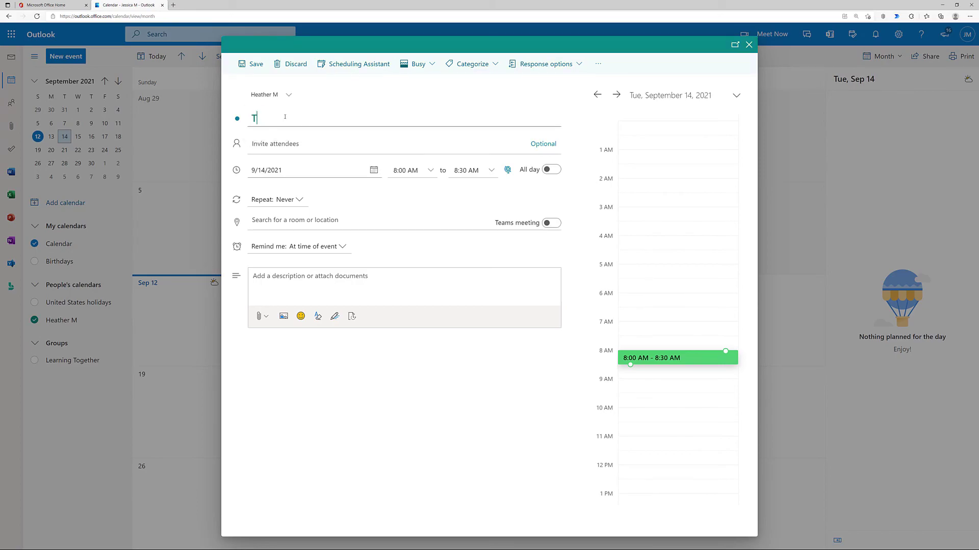
text(This is a test)
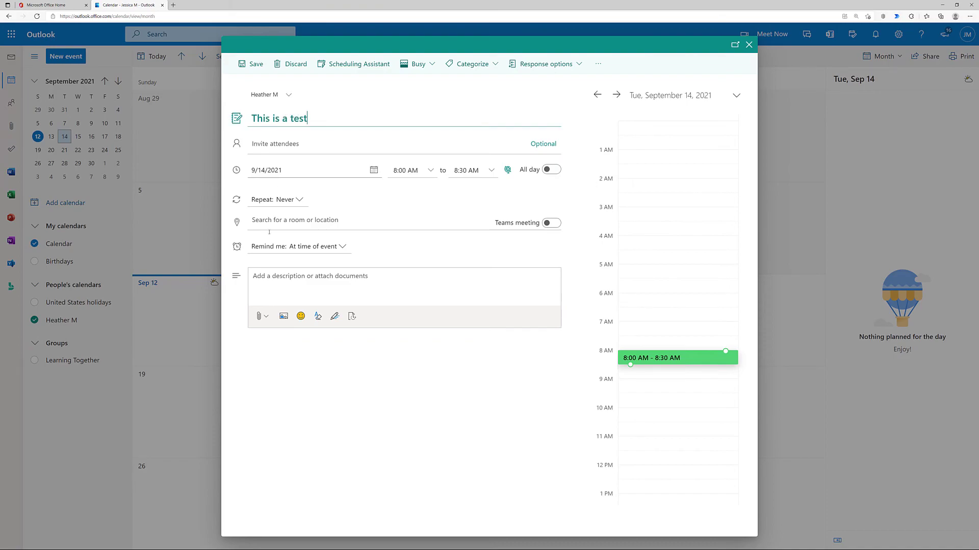
Save the 'This is a test' event for 8 AM on Sep 14.
click(243, 65)
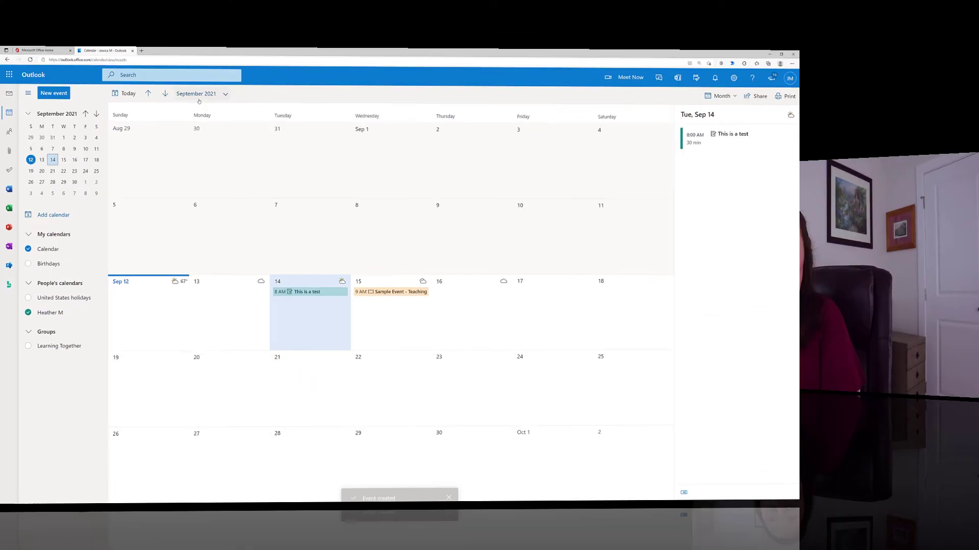